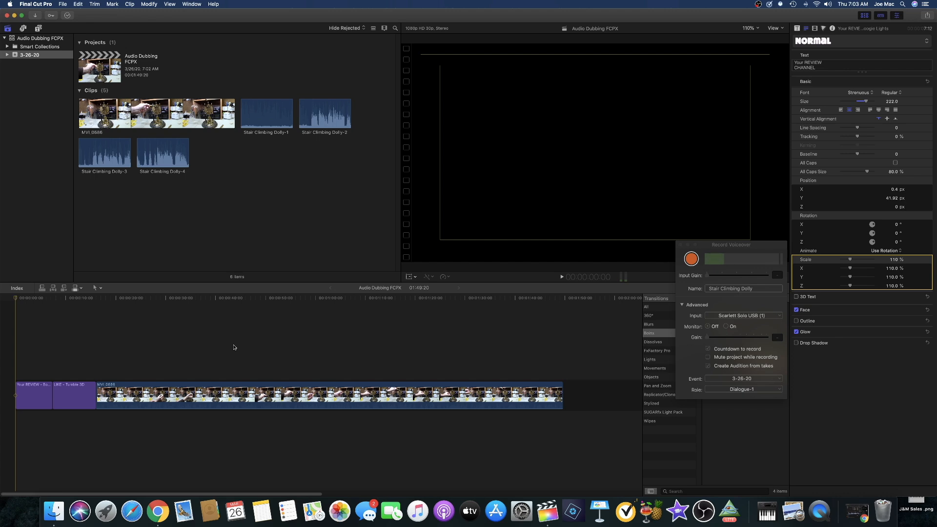
Step: Place the playhead at the start of the timeline and reopen the Record Voiceover window
mouse_move(16, 299)
mouse_down()
mouse_move(285, 319)
mouse_move(58, 327)
mouse_move(299, 335)
mouse_move(301, 309)
mouse_move(10, 310)
mouse_up()
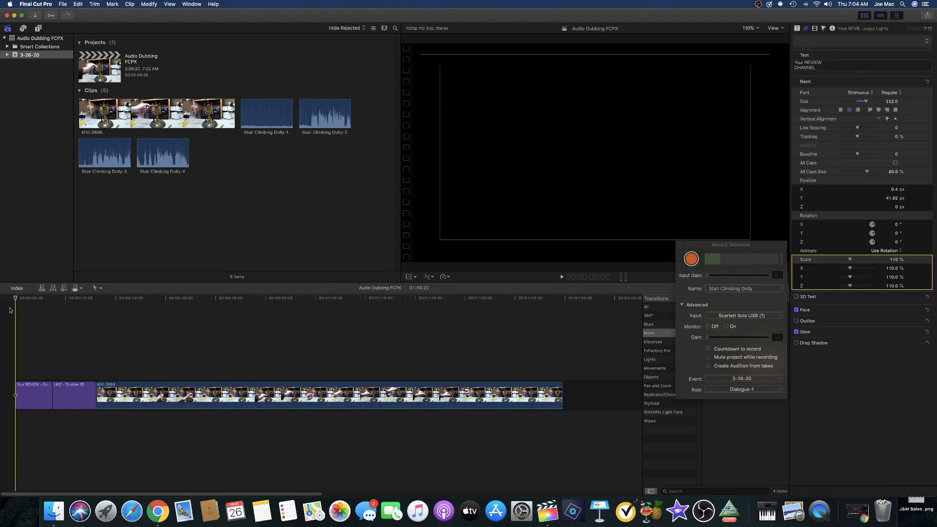
click(681, 244)
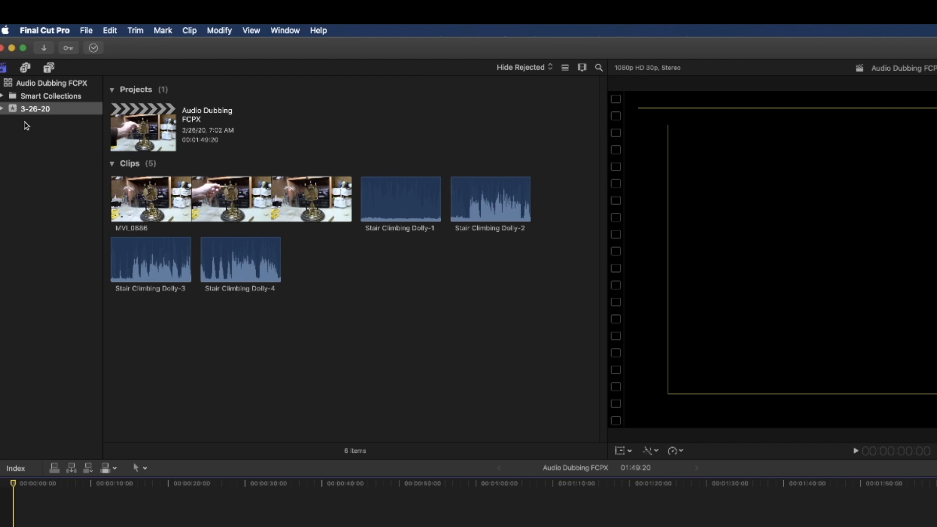
click(284, 31)
mouse_move(318, 30)
mouse_move(285, 31)
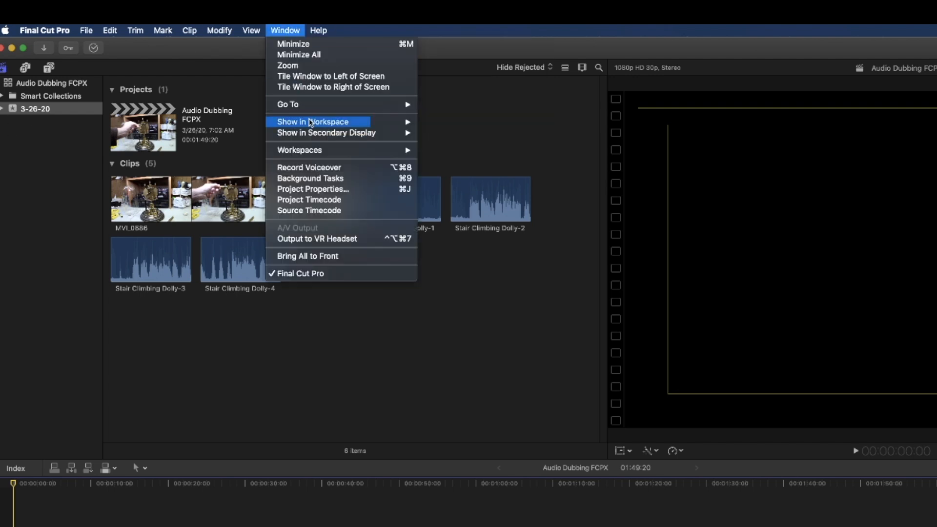
click(319, 167)
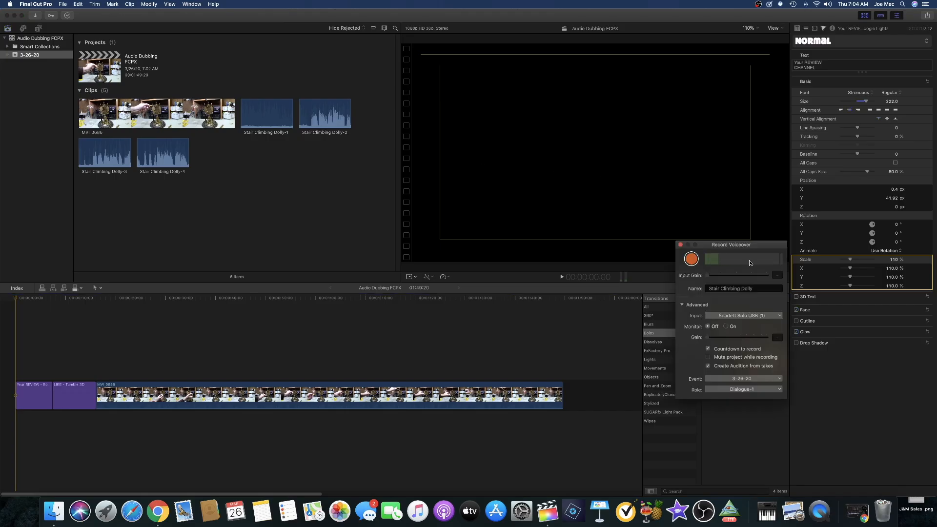
drag(759, 251, 757, 256)
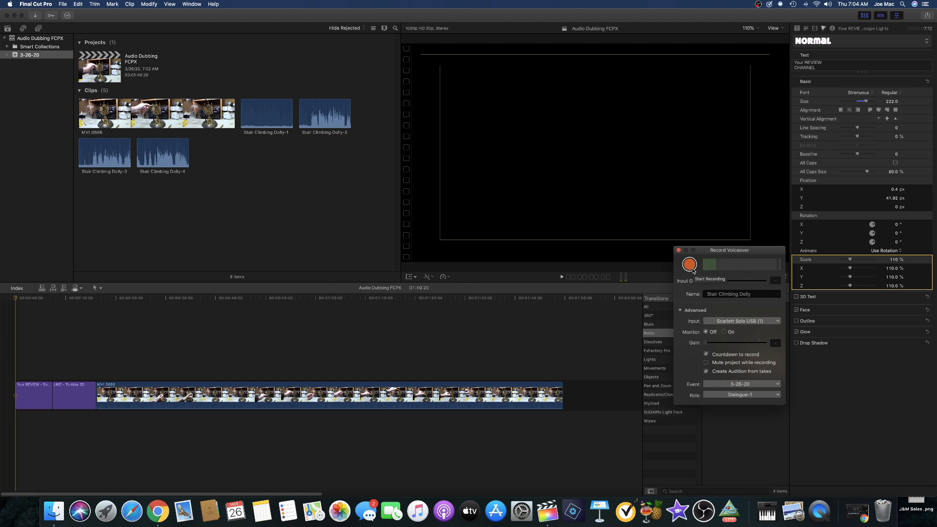
click(689, 264)
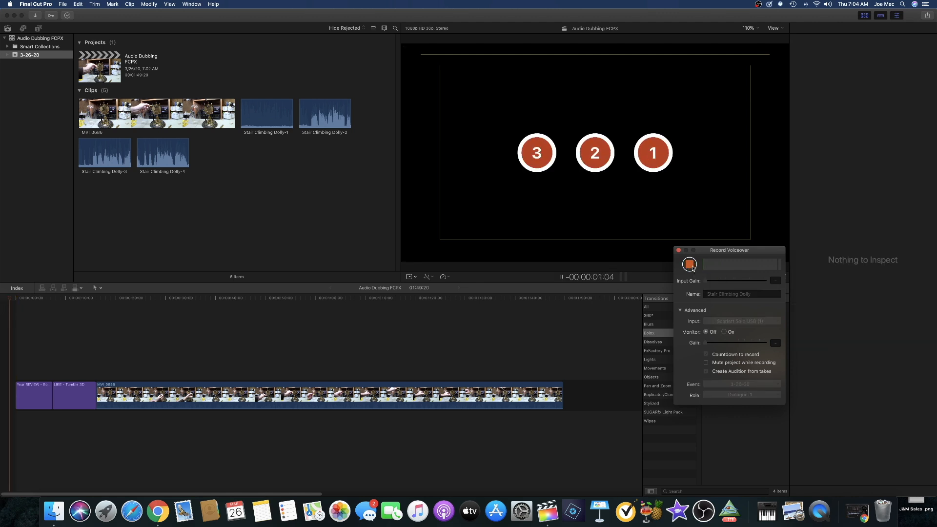
click(692, 266)
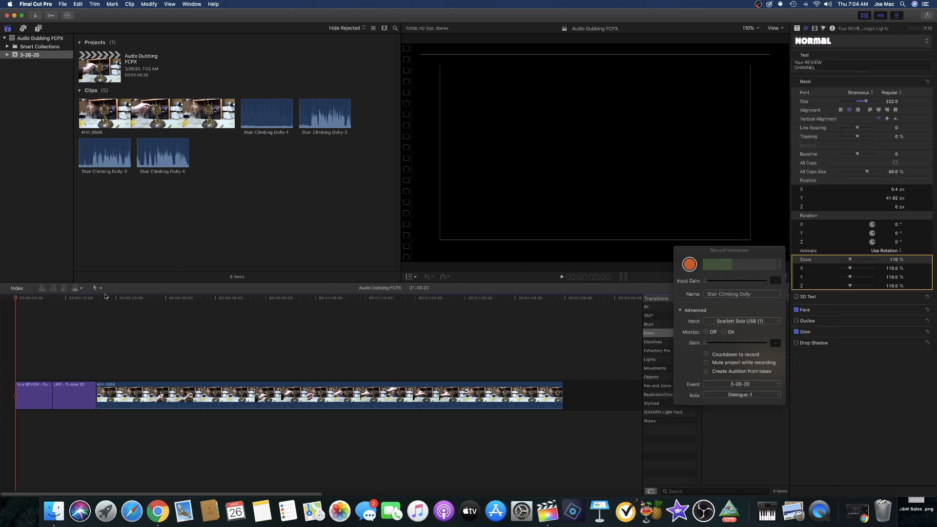
click(63, 298)
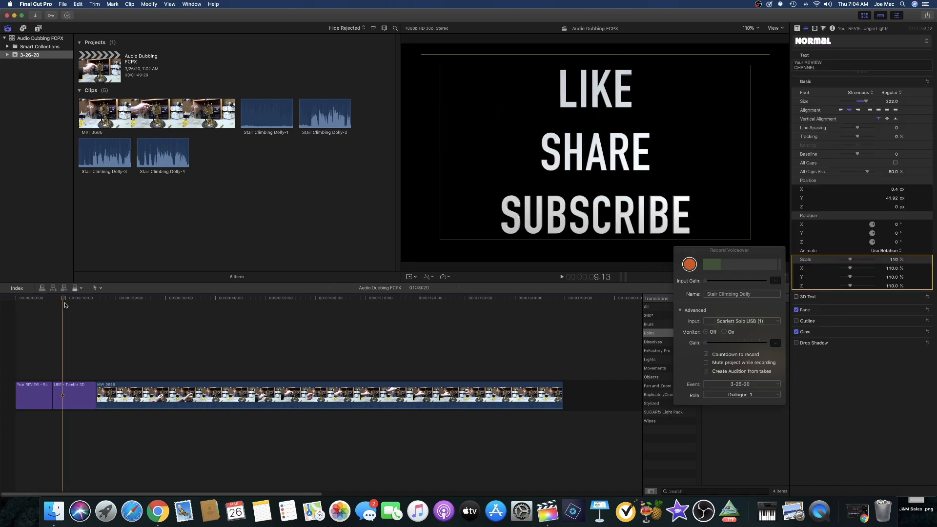
Step: Record a voiceover of about 11 seconds from the start of the timeline, beneath the opening titles
key(Home)
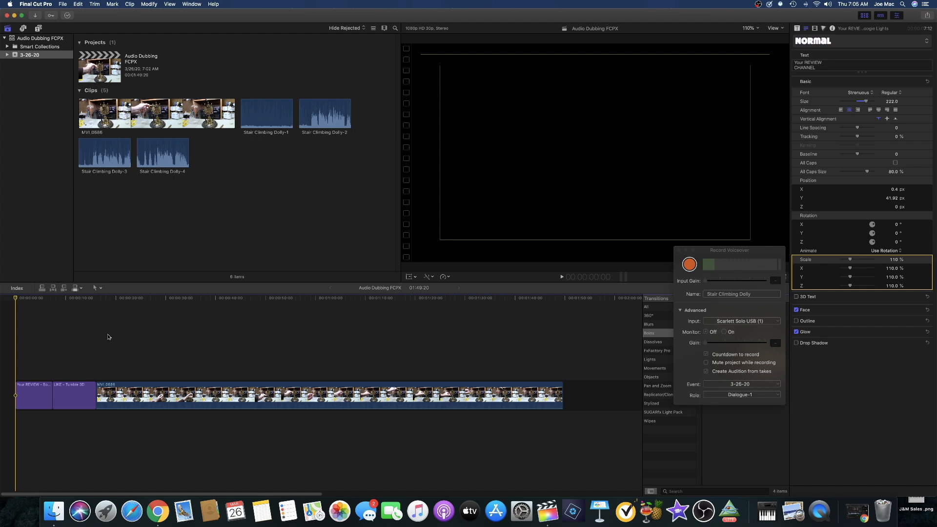
click(689, 264)
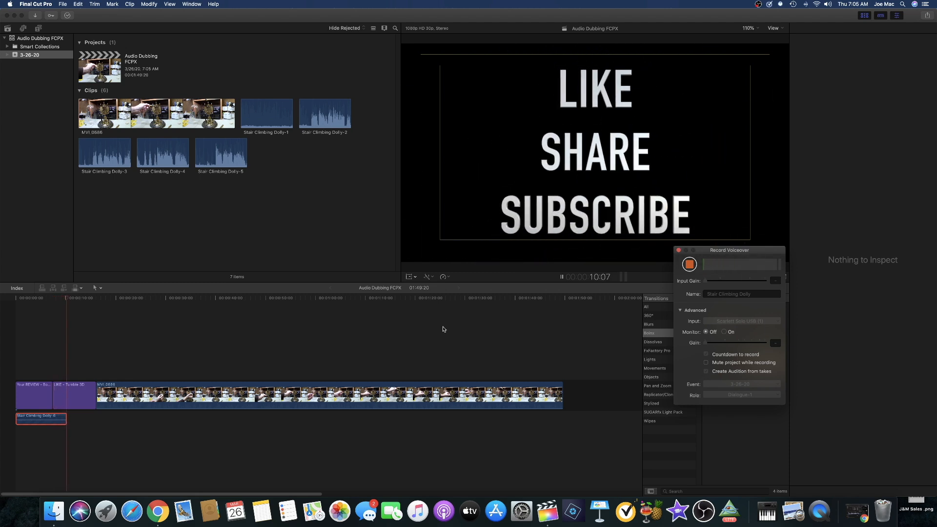
click(690, 265)
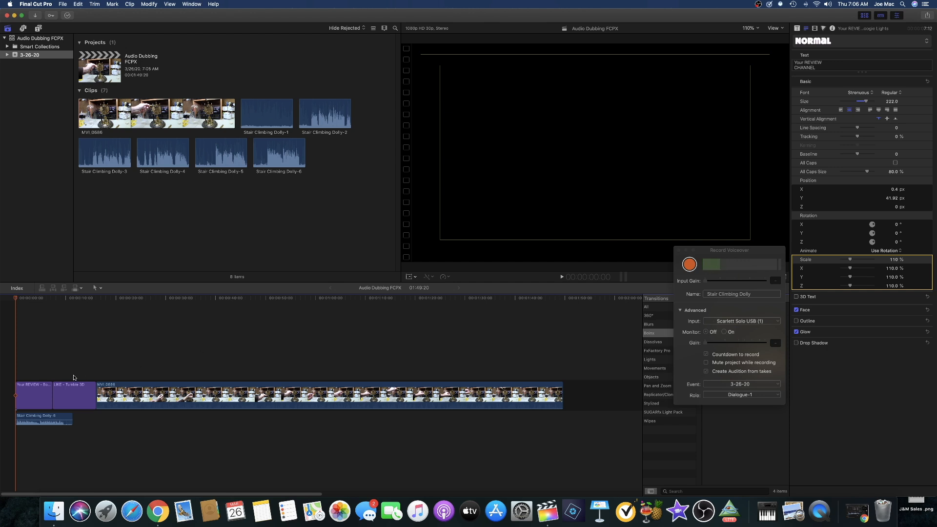
Step: Play the opening to find the narration cue for the second title, and shorten the "Your REVIEW CHANNEL" title to 5:19
click(46, 391)
click(66, 386)
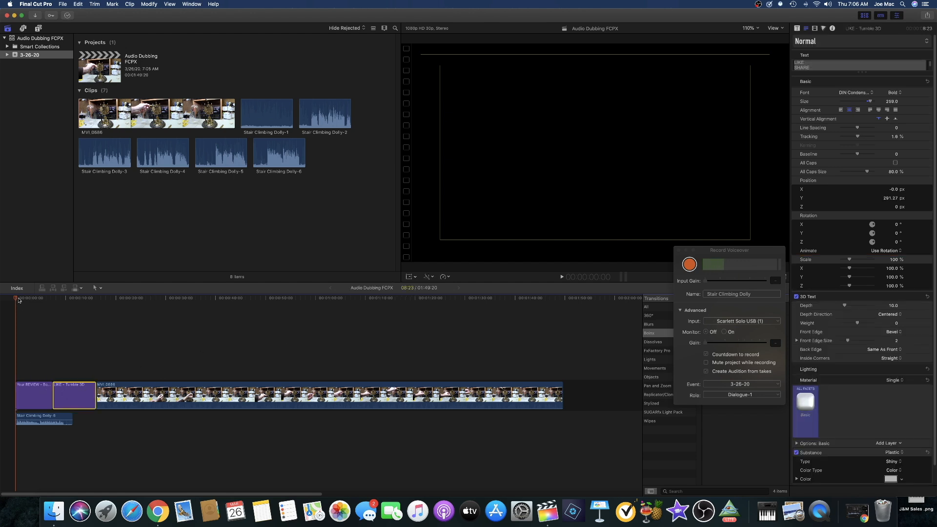
key(space)
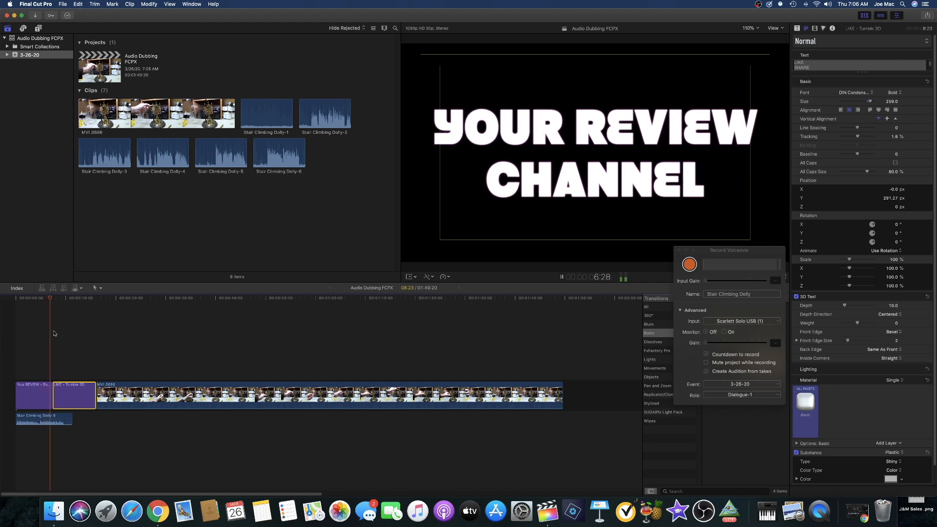
key(space)
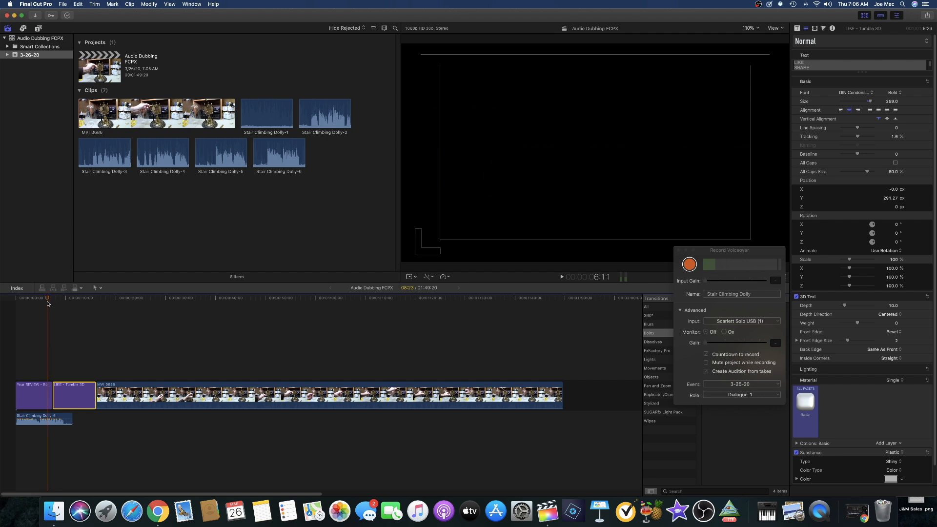
key(space)
key(space)
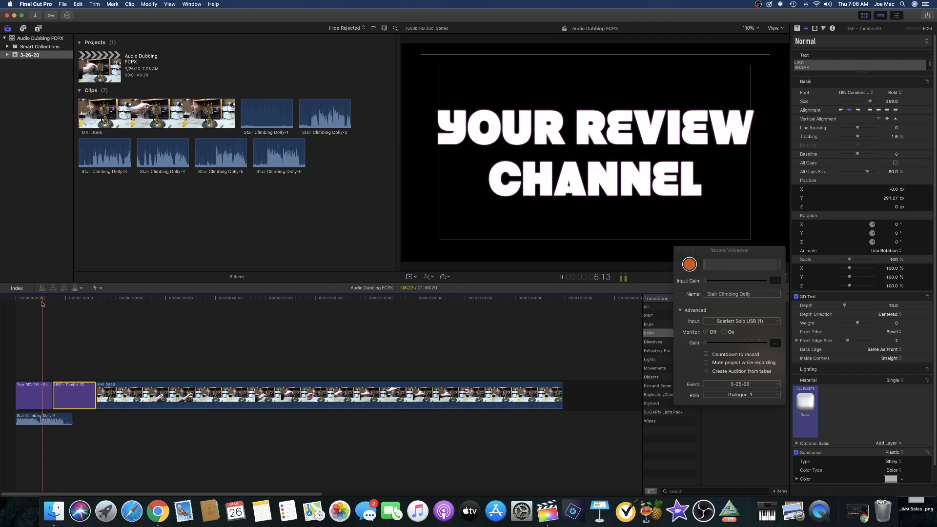
key(space)
key(space)
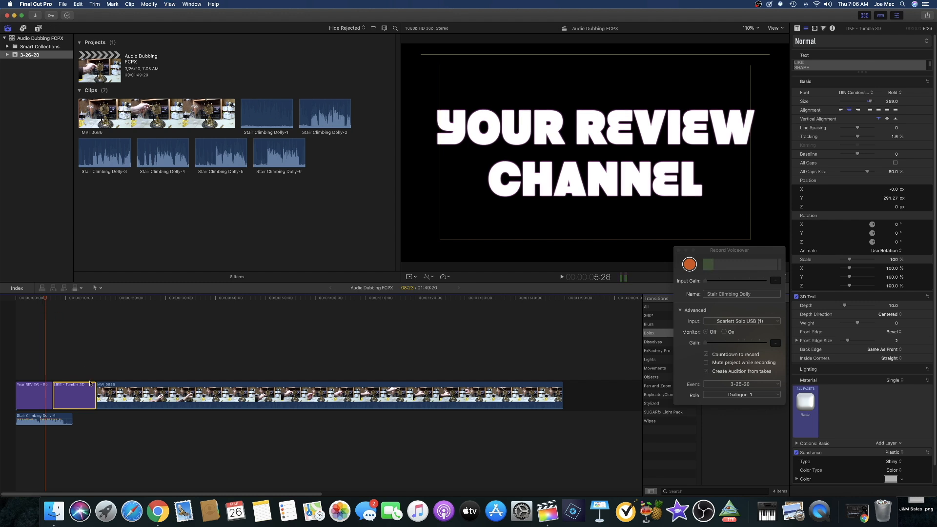
click(54, 398)
drag(53, 398, 50, 397)
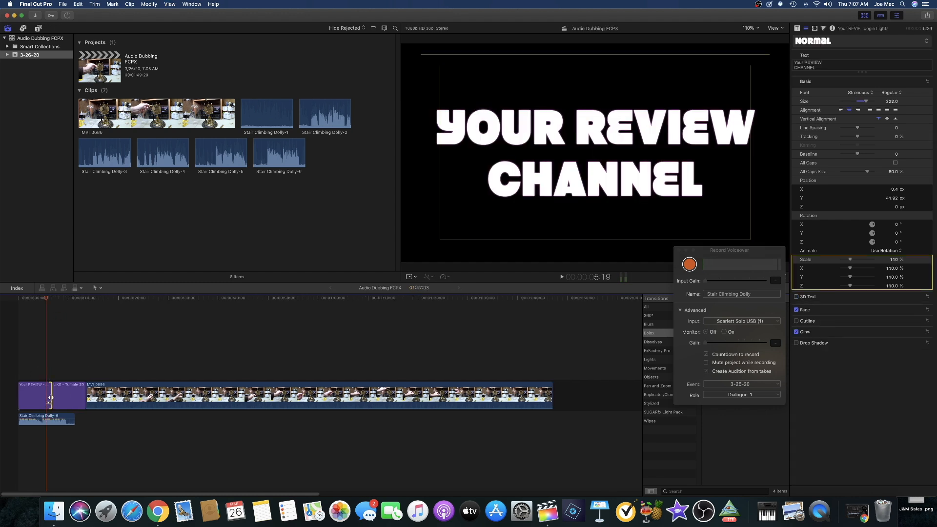
drag(50, 397, 46, 397)
Step: Play the timeline from the start through the second title to check its timing against the voiceover
click(21, 310)
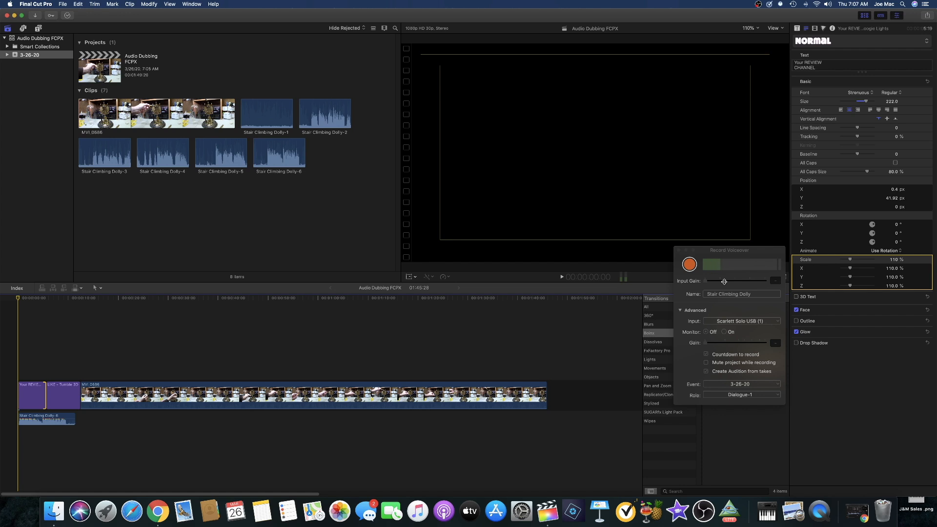
key(space)
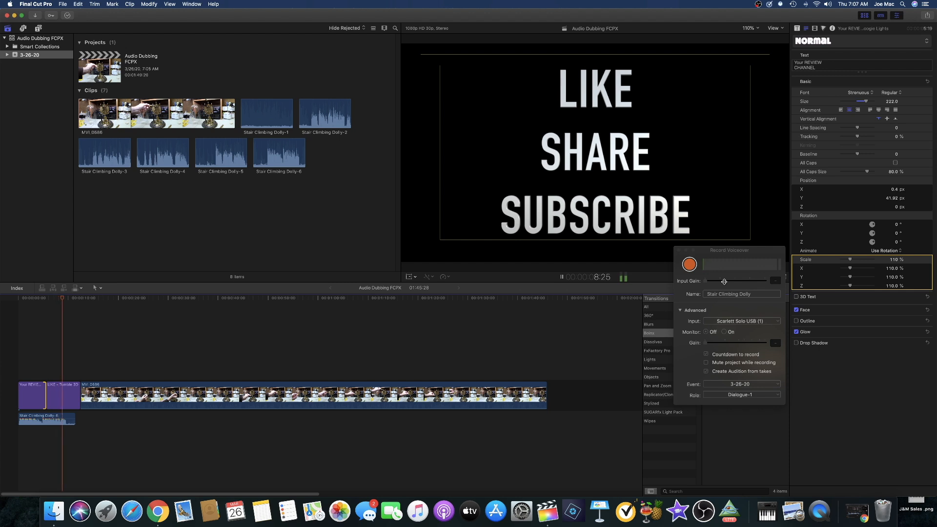
key(space)
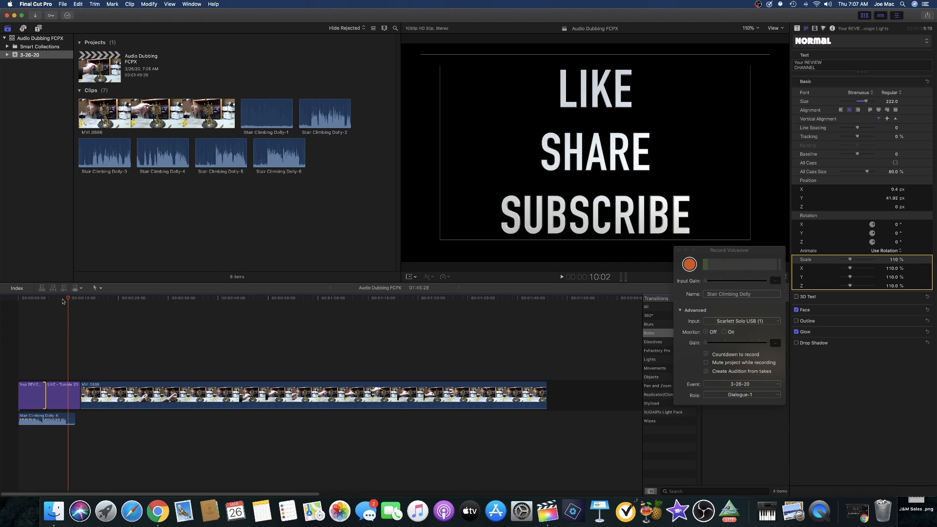
Step: Record a second voiceover of about 12 seconds over the clock footage, starting at 1:06:04
click(105, 298)
drag(119, 309, 367, 337)
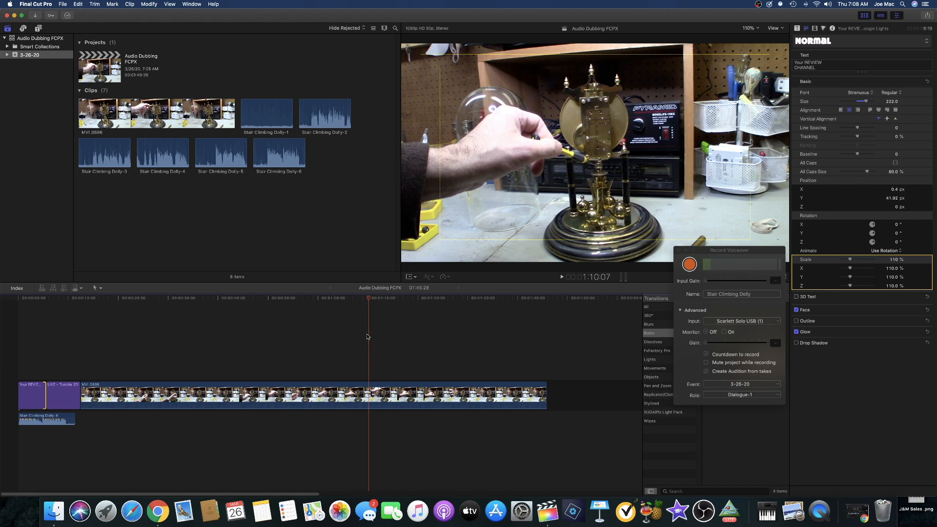
click(381, 302)
drag(380, 303, 348, 303)
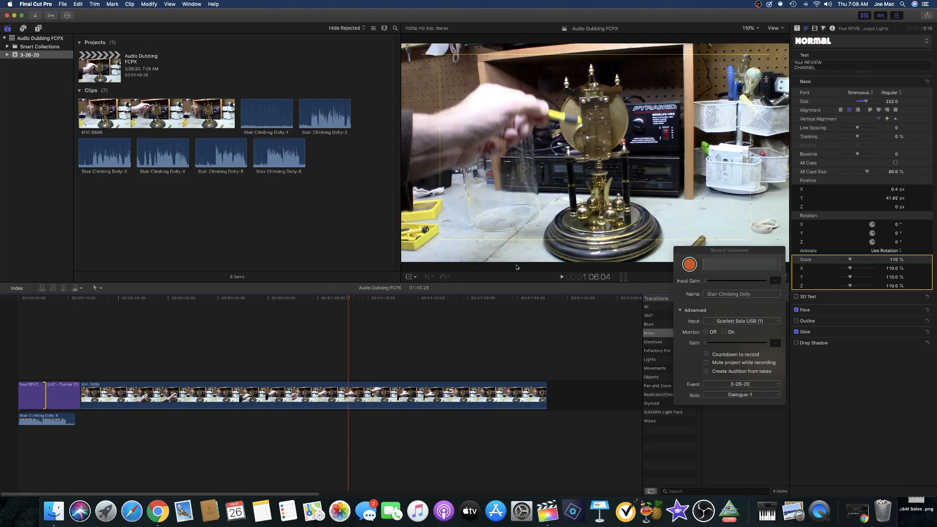
click(690, 264)
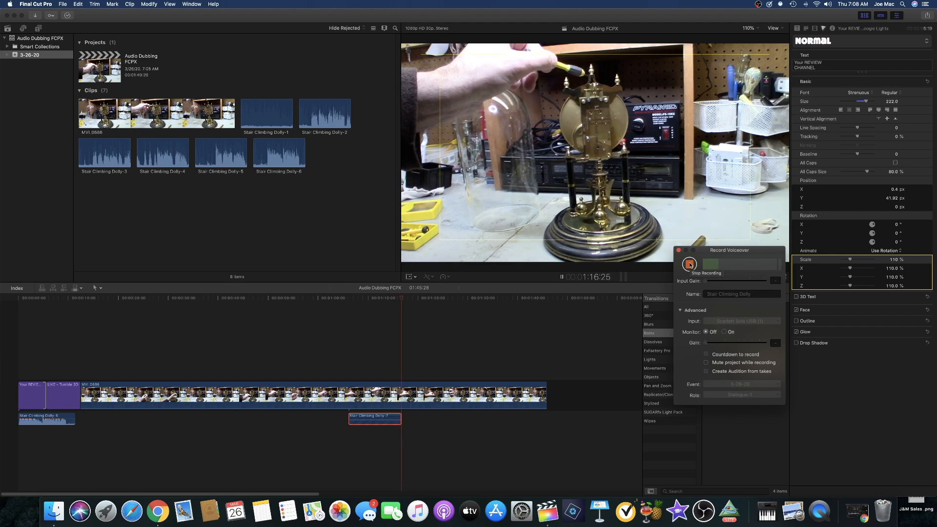
click(690, 265)
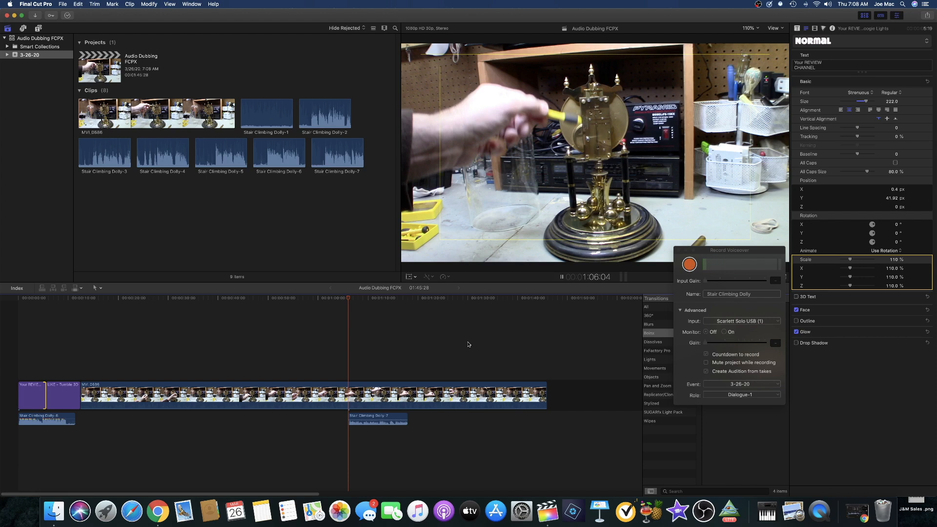
Step: Play back the second voiceover against the clock footage and select its audio clip
key(space)
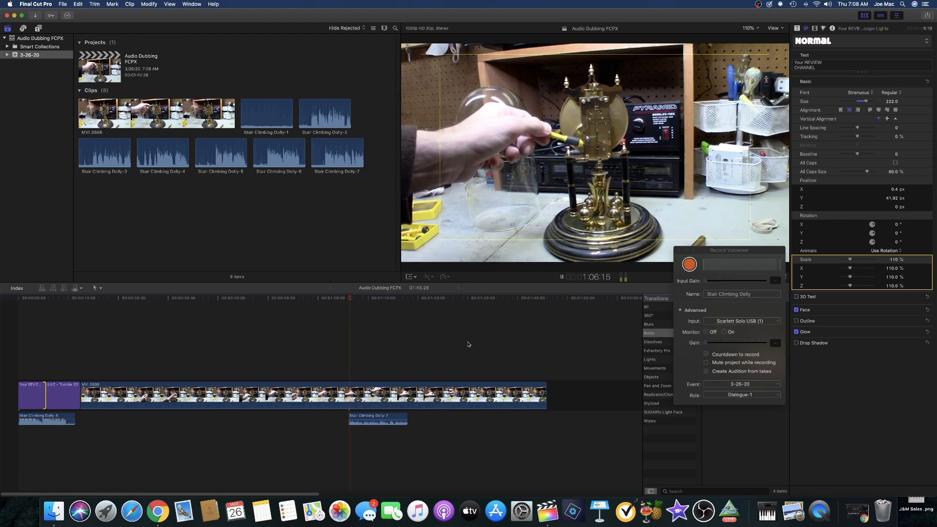
click(387, 420)
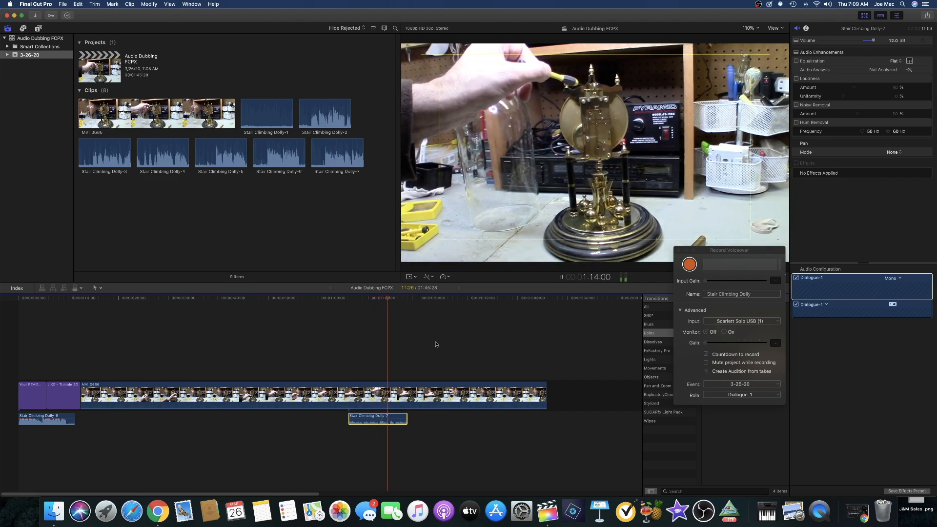
key(space)
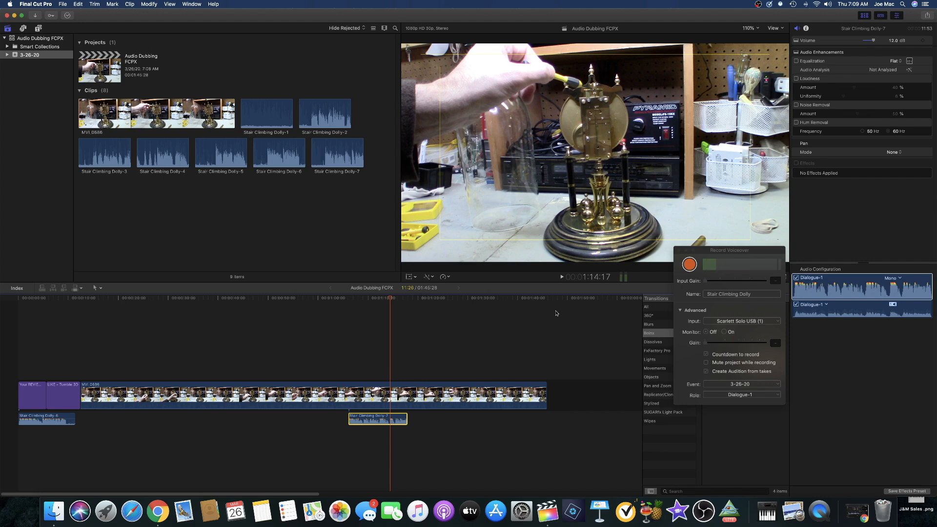
Step: Close the Record Voiceover window and bring it back up, trying both ways of opening it
click(677, 251)
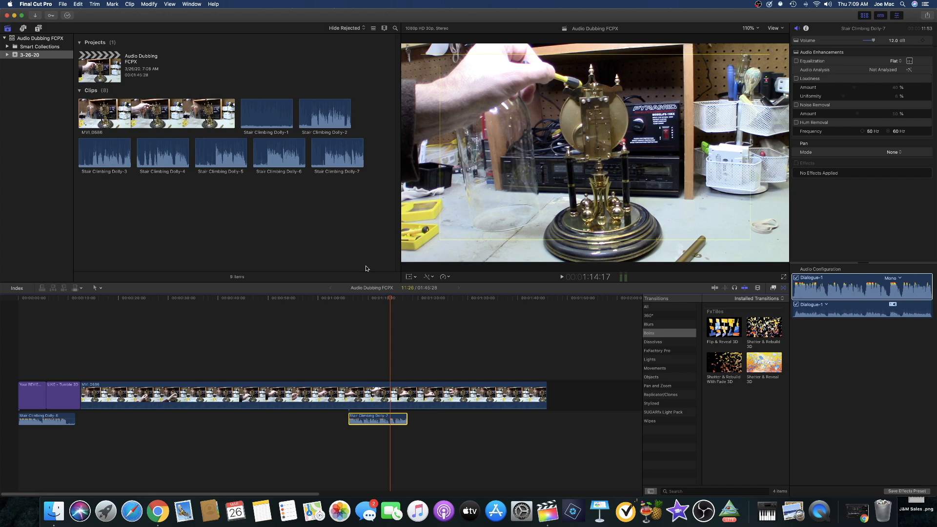
key(alt+super+8)
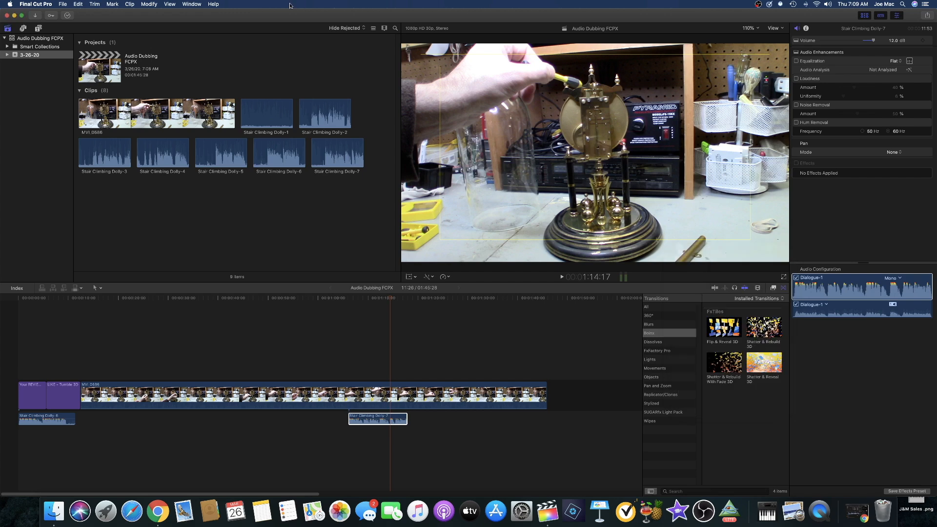
click(678, 250)
click(192, 4)
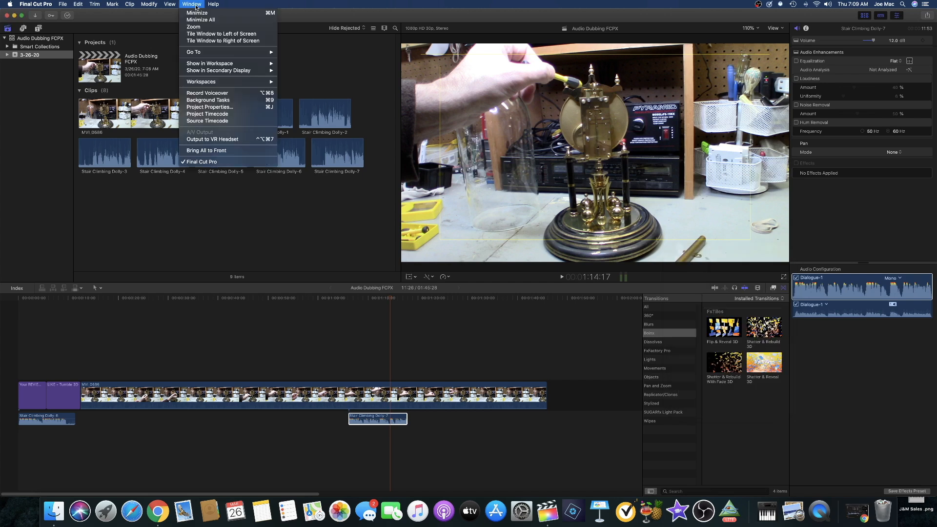
click(219, 96)
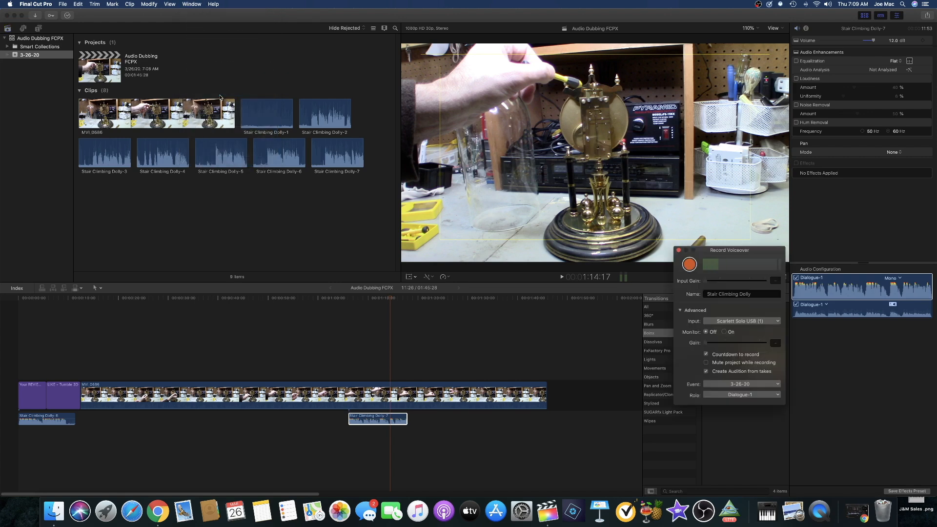